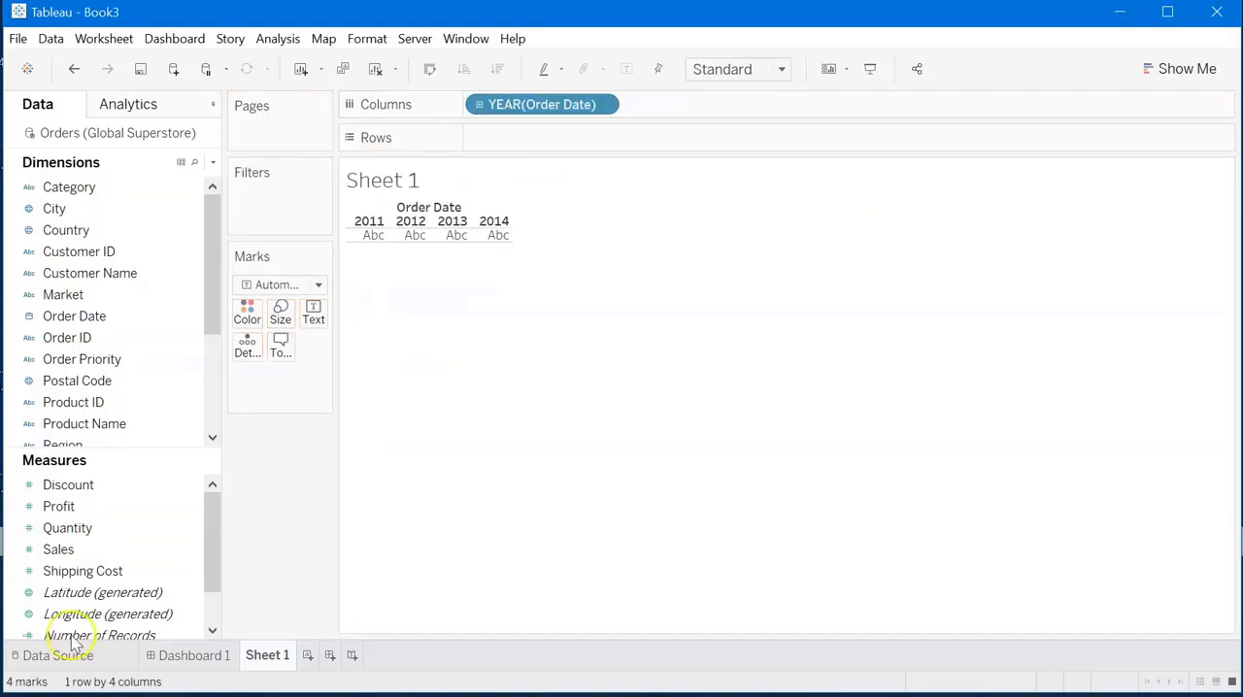
Plot the Profit measure by Order Date by placing it in Rows.
click(54, 550)
click(68, 508)
click(68, 529)
click(68, 551)
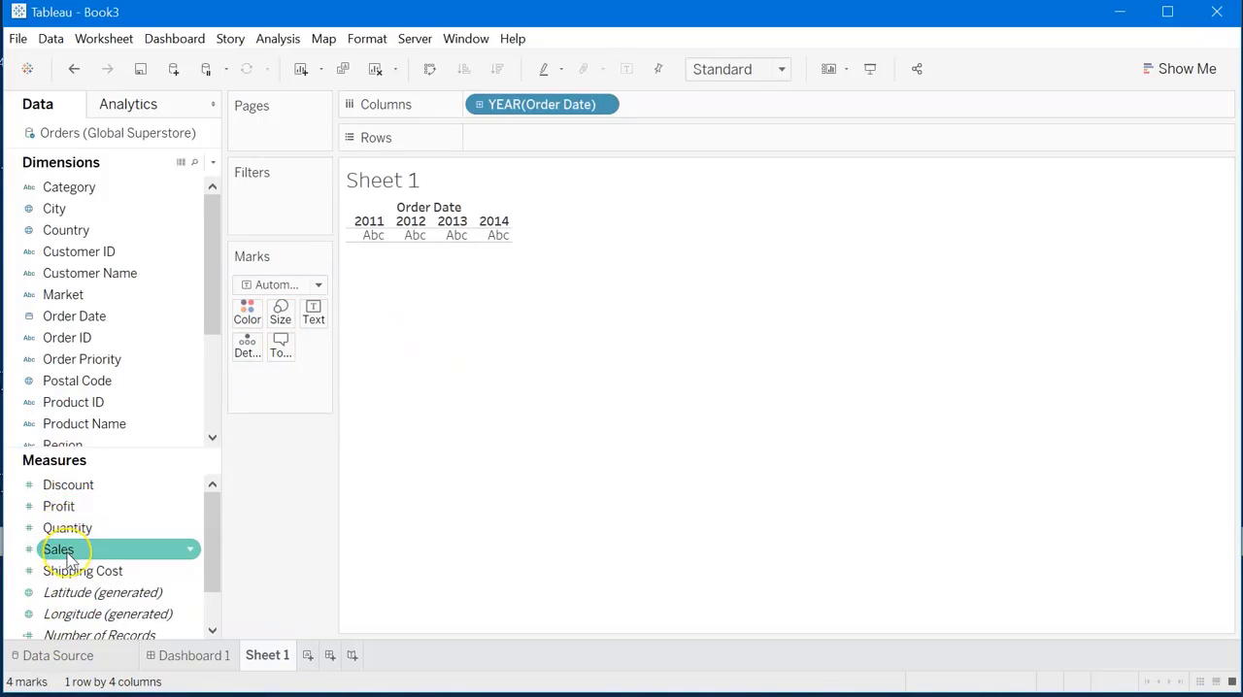
click(62, 512)
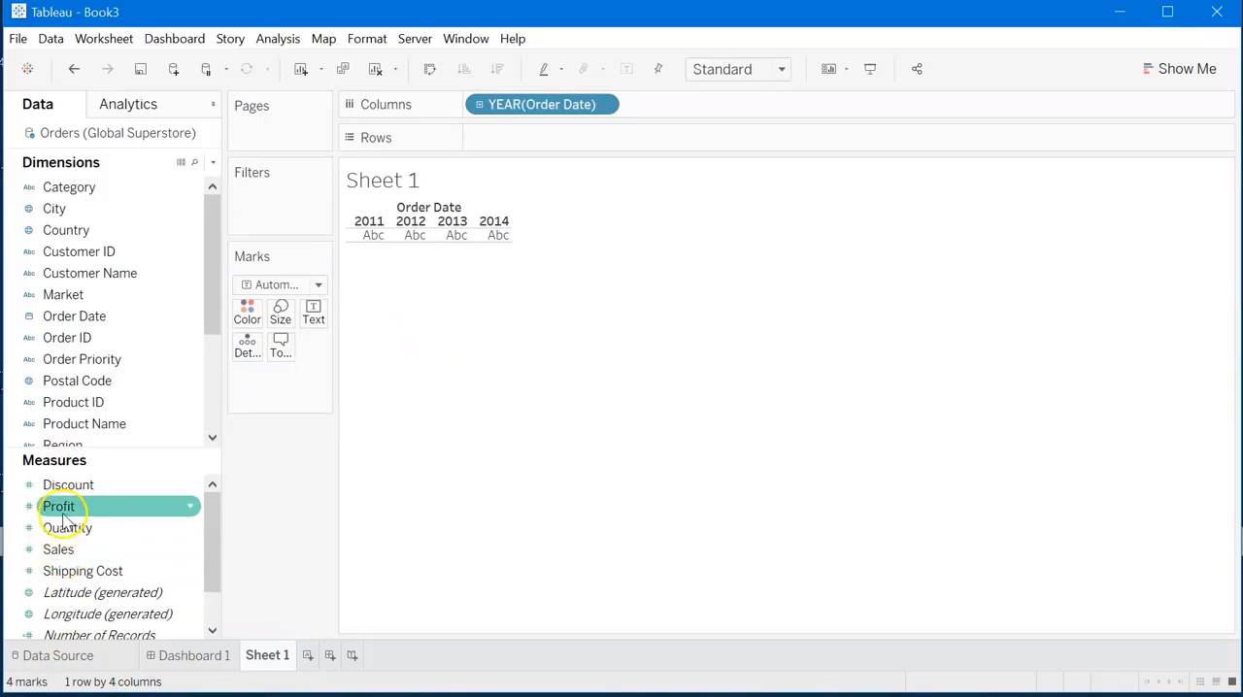
drag(62, 521, 545, 150)
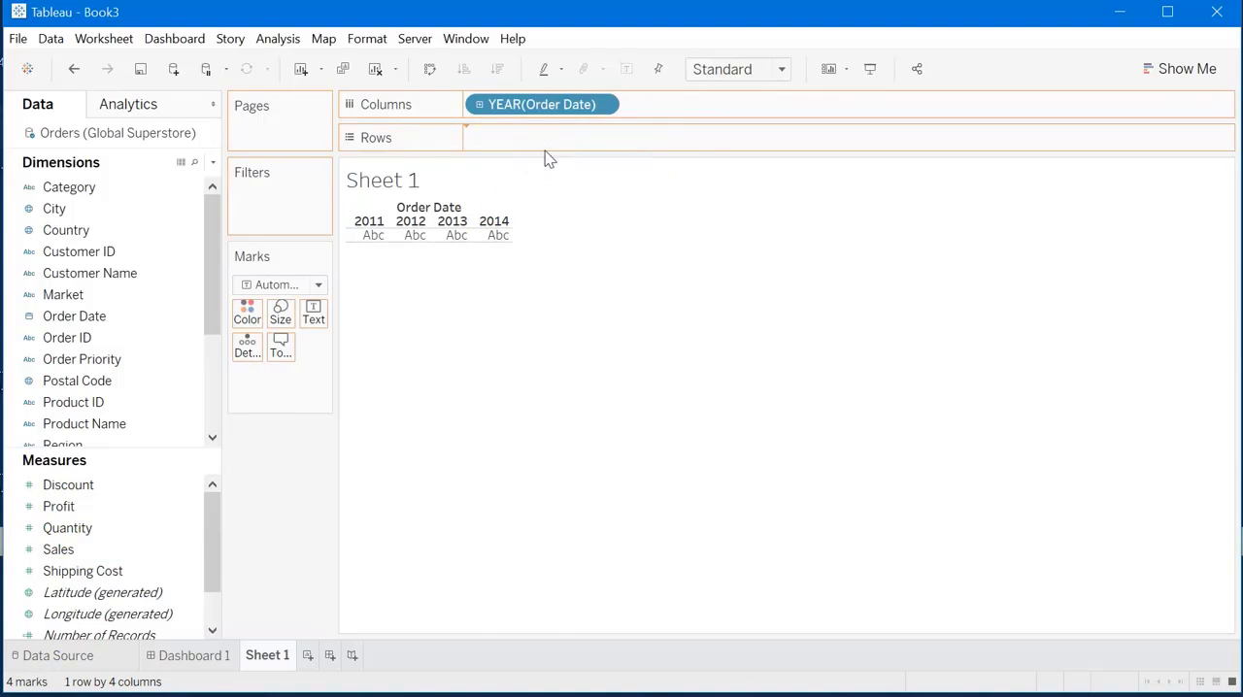
Change the Order Date field in Columns to the continuous Month level that includes the year.
click(601, 105)
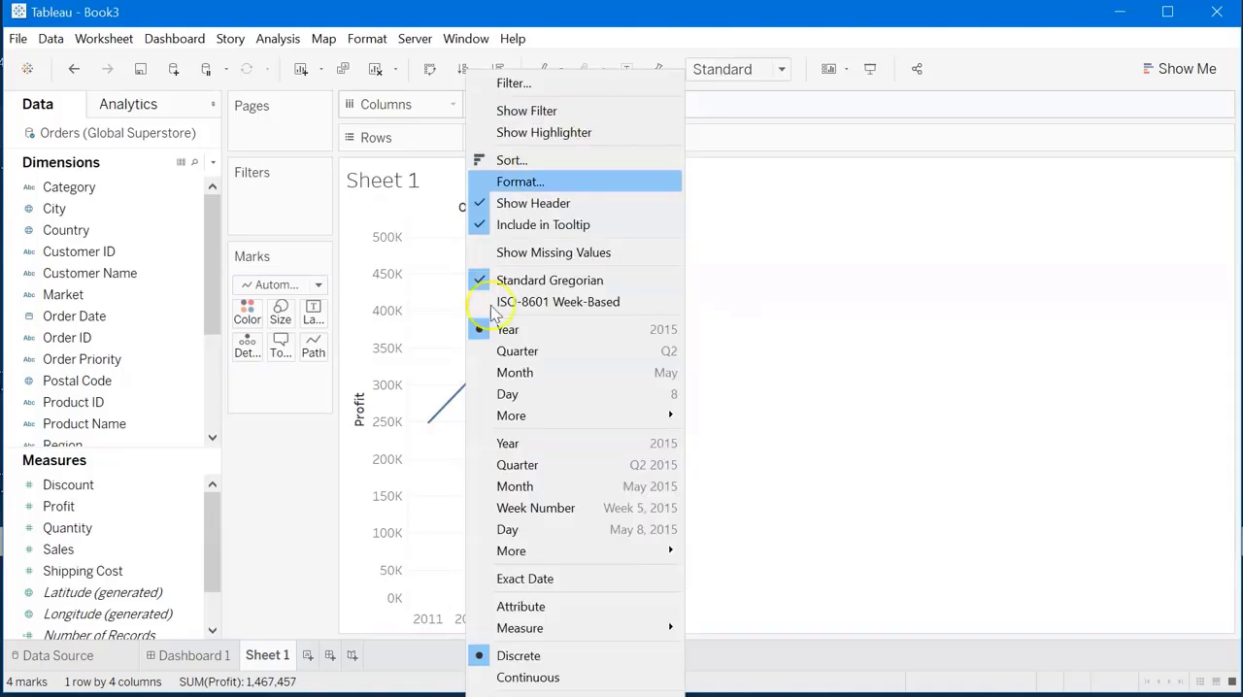
click(533, 490)
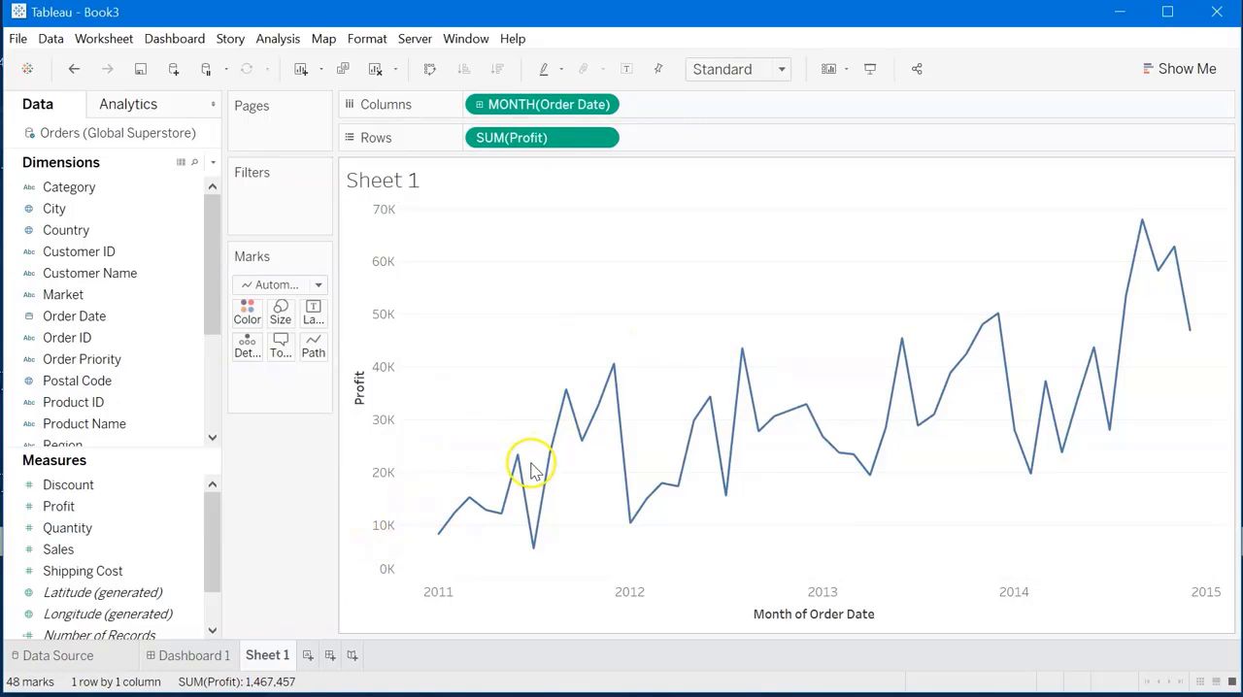
mouse_move(522, 473)
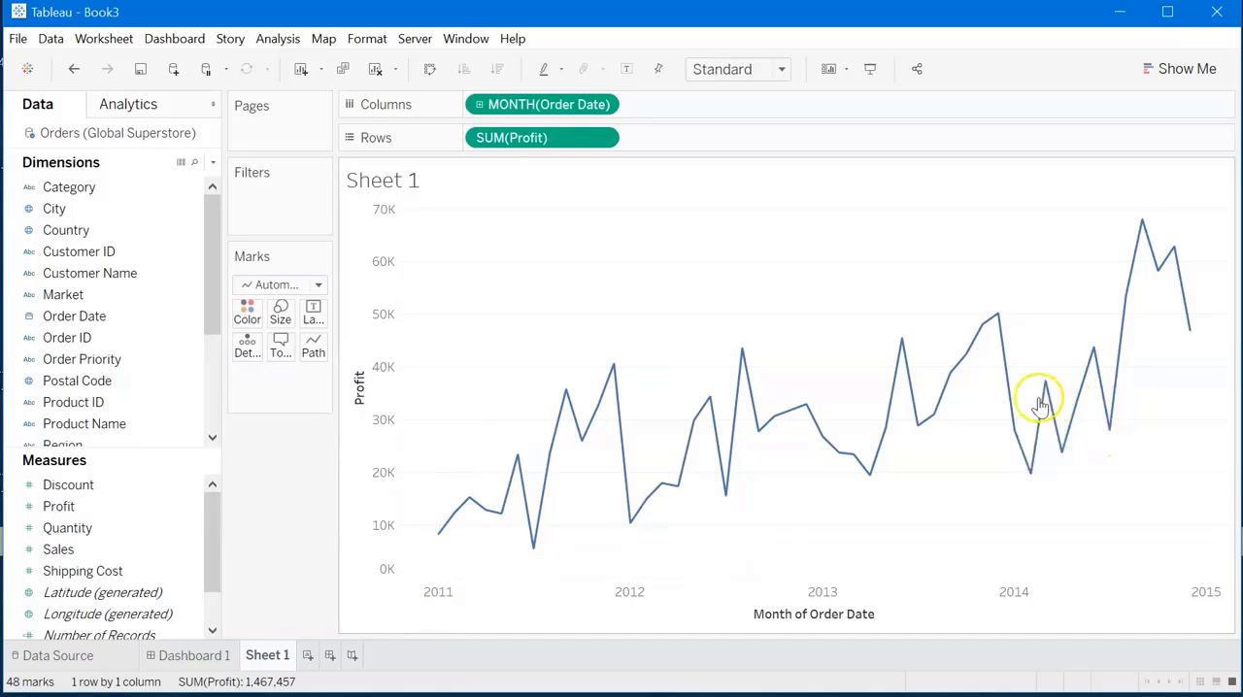
Try a Running Total quick table calculation on Profit in Rows and undo it.
click(603, 140)
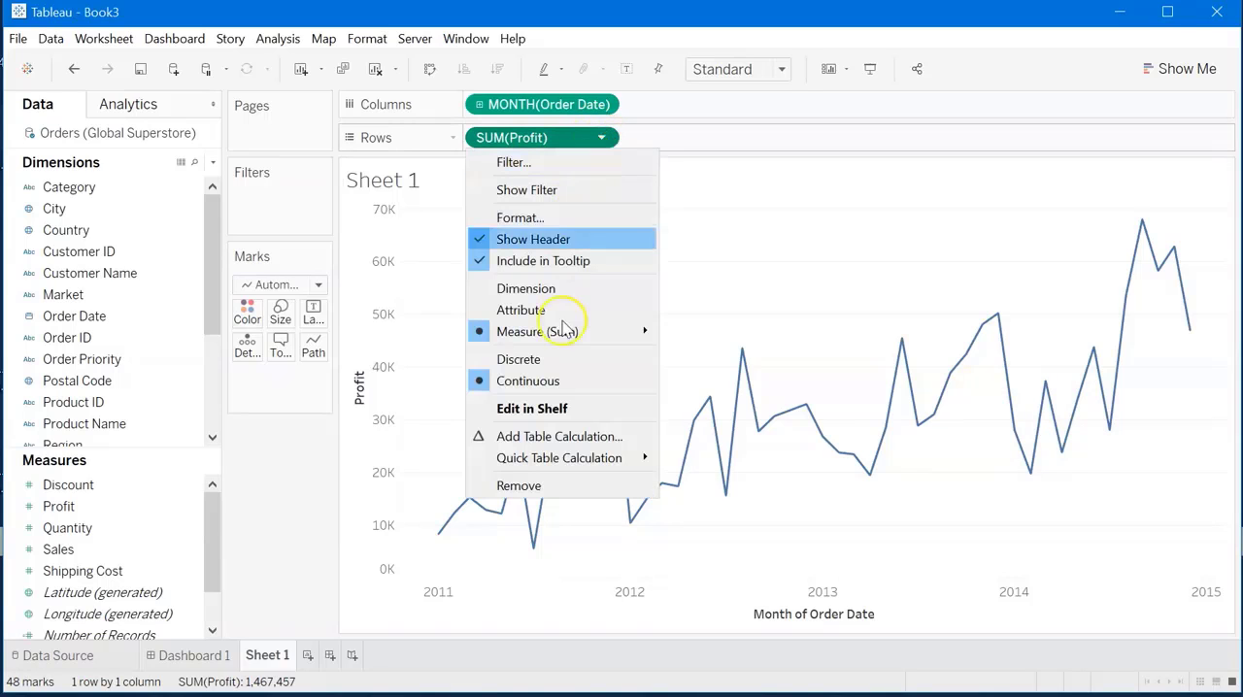
mouse_move(573, 470)
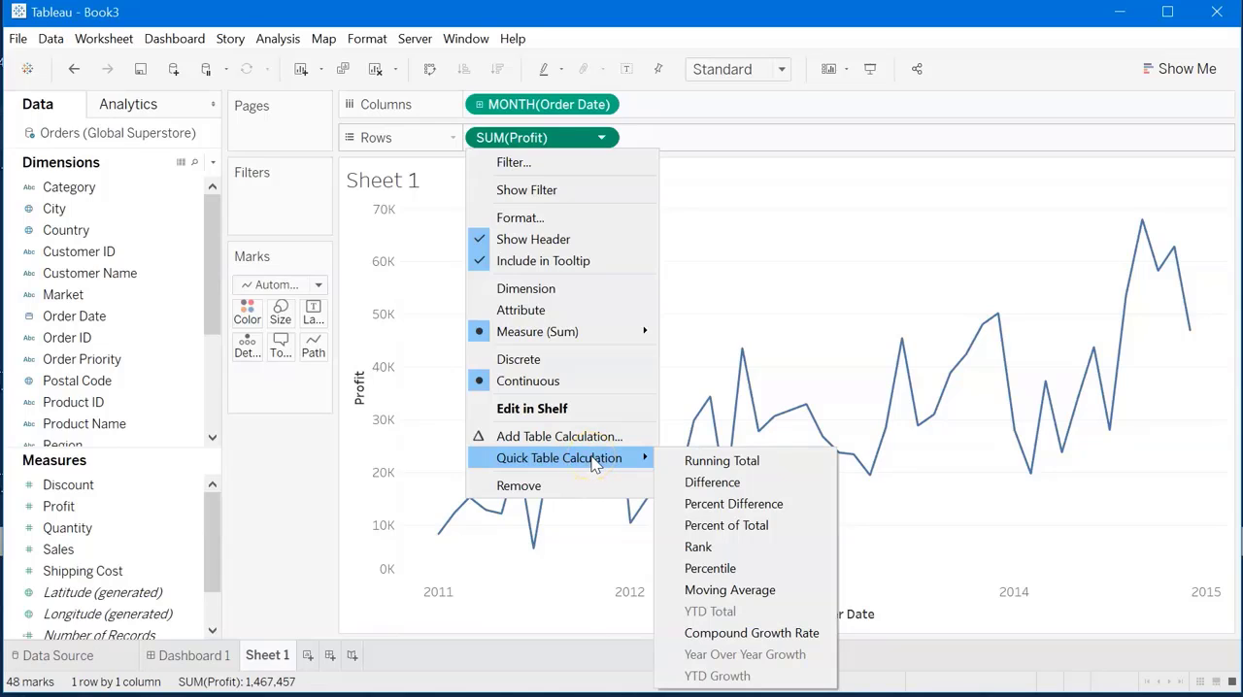
click(741, 462)
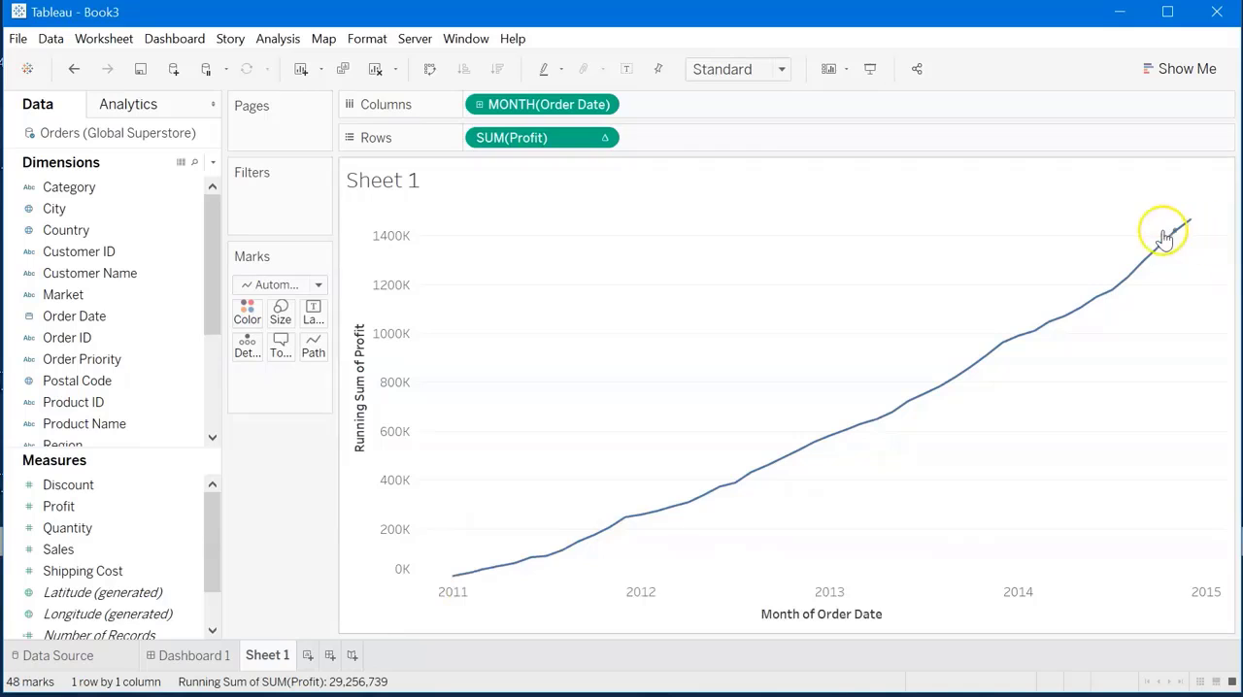
click(71, 71)
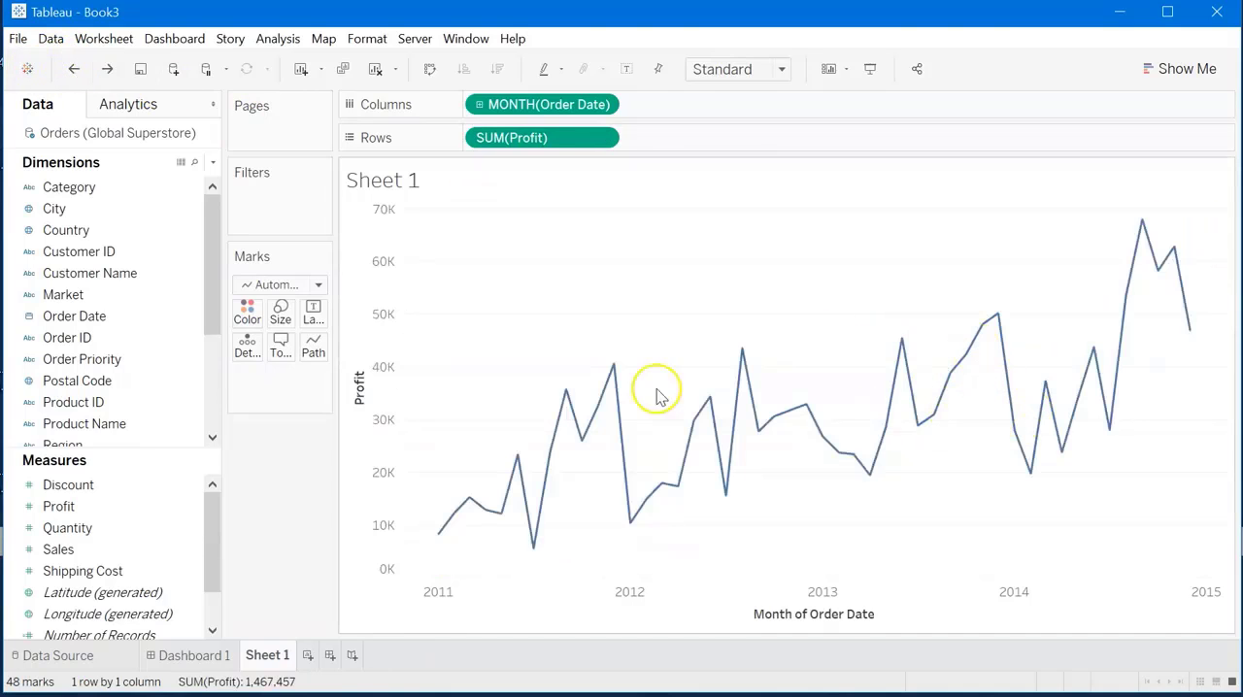
Add Profit again as a dual axis on the opposite side of the chart and apply a Running Total quick table calculation to it.
click(136, 505)
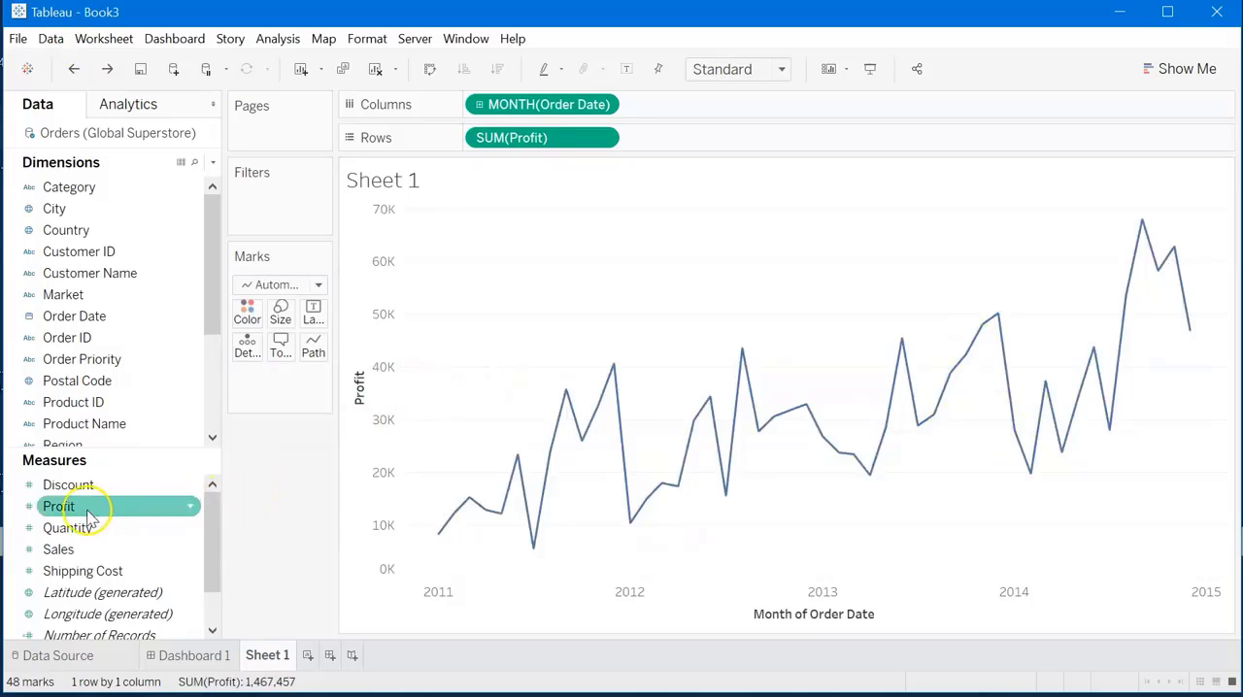
drag(119, 505, 1213, 364)
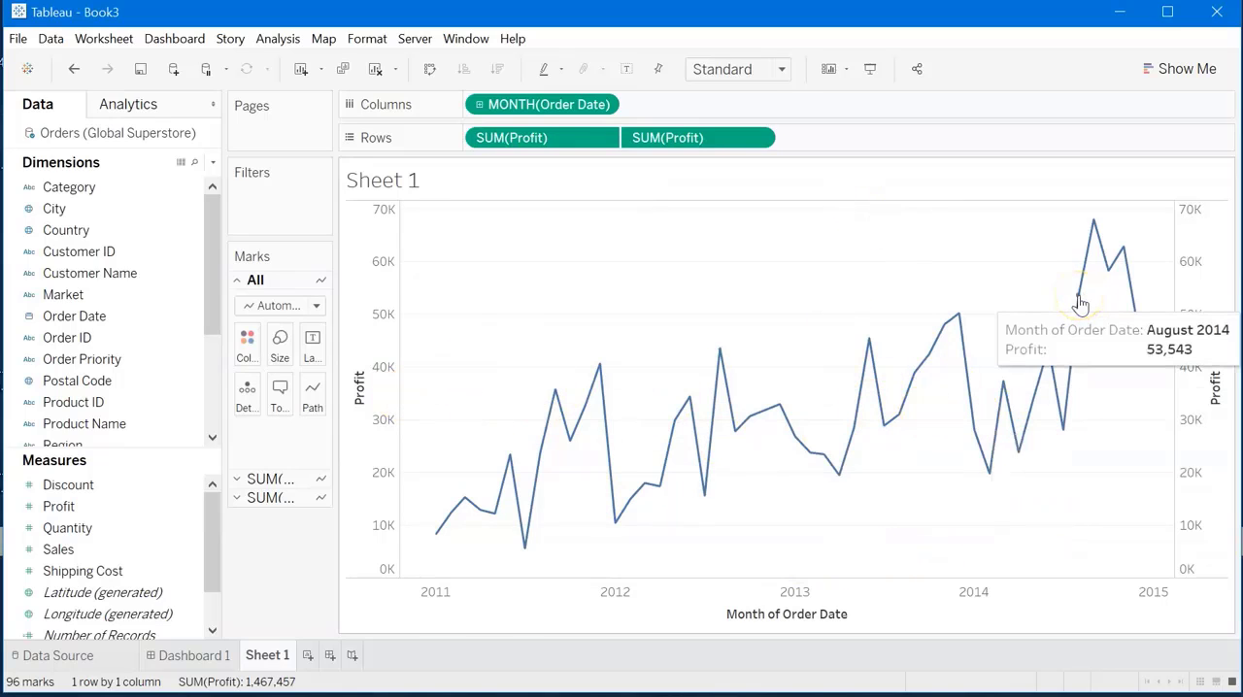
click(757, 139)
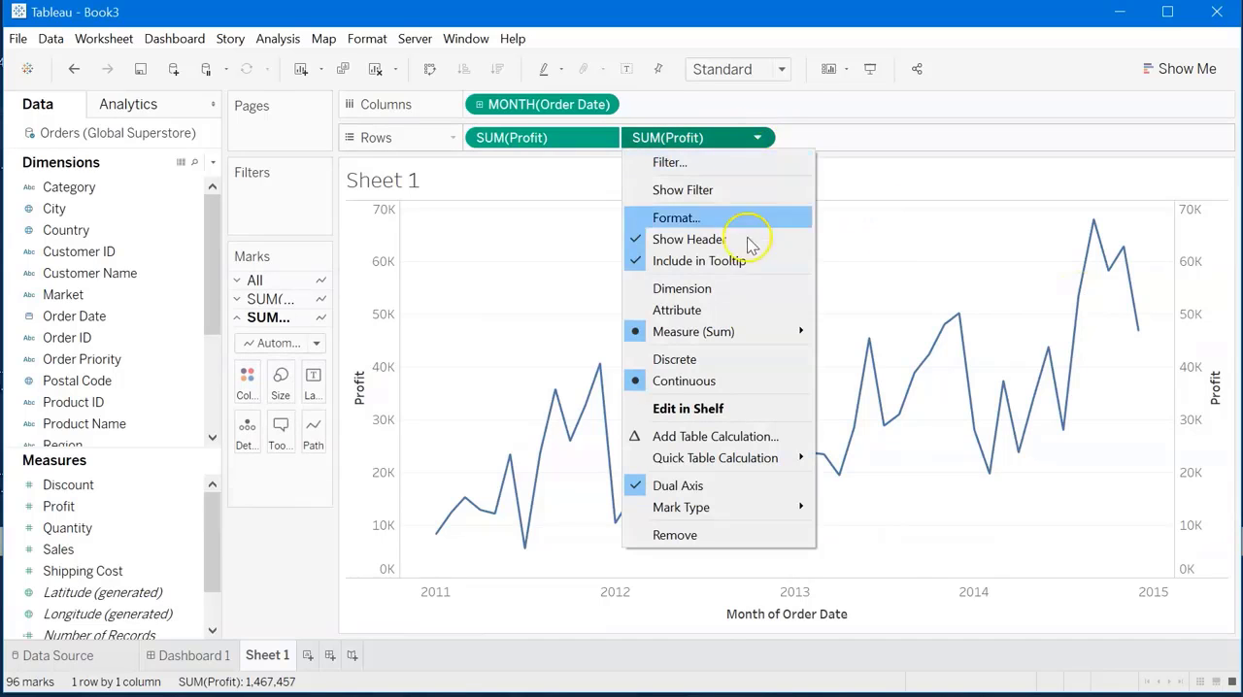
mouse_move(729, 464)
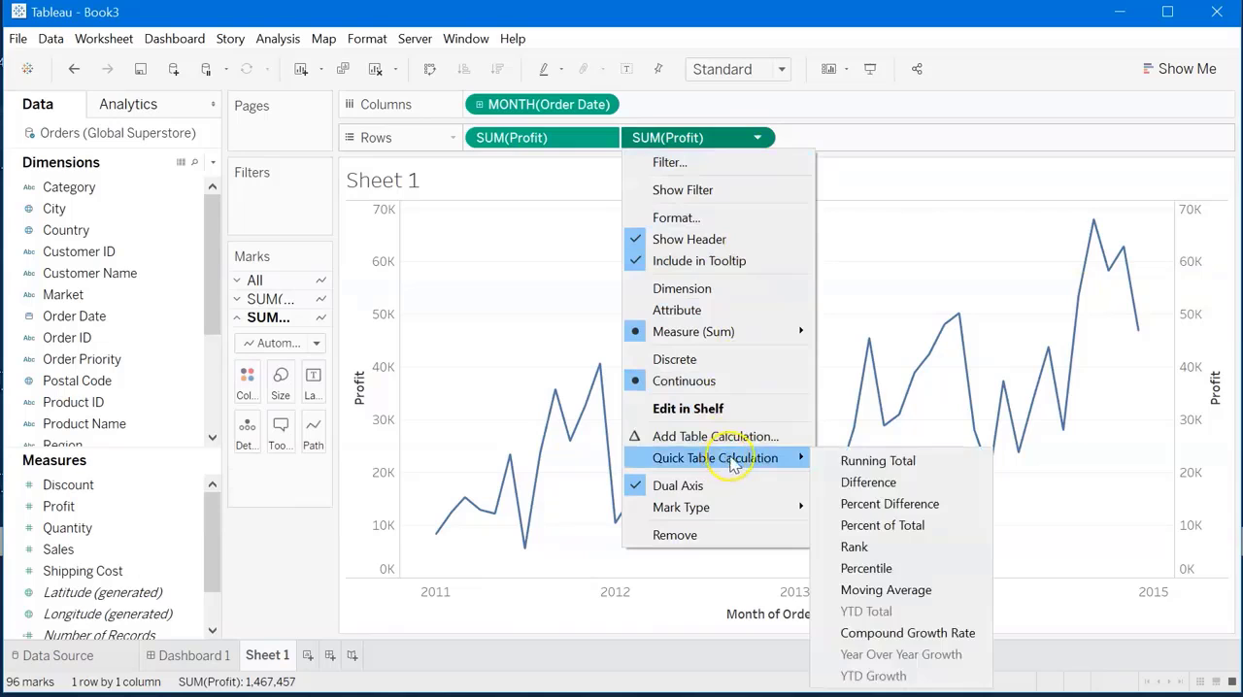
click(891, 459)
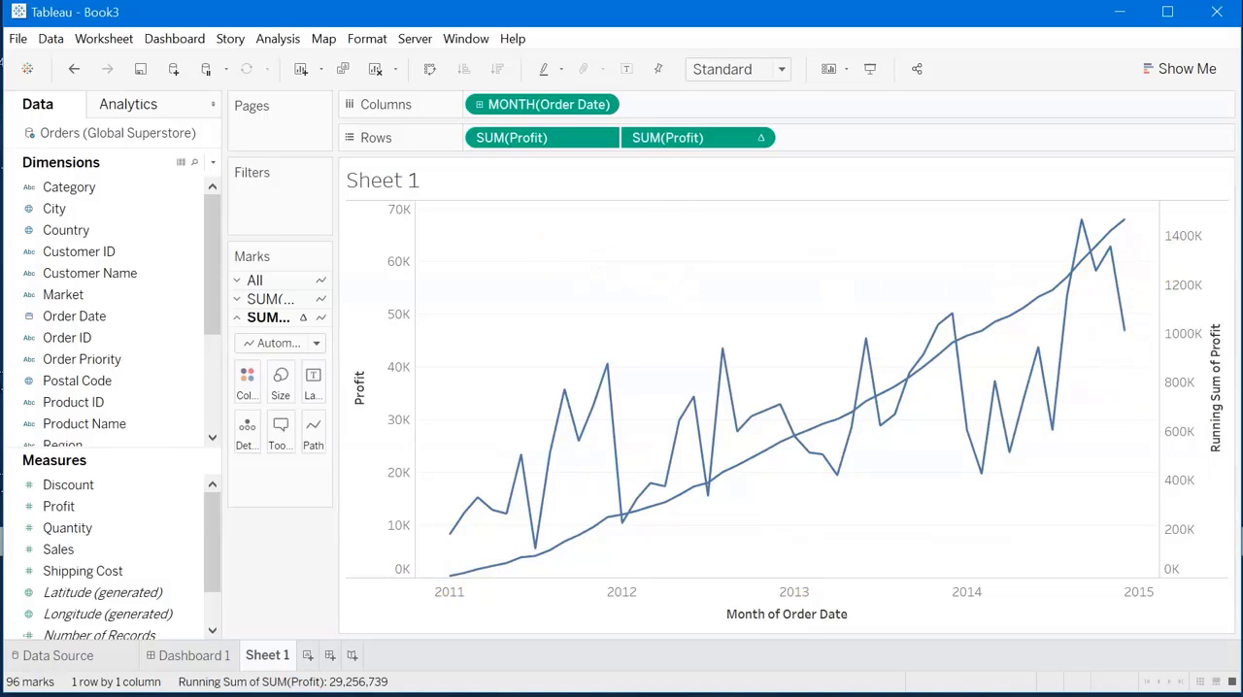
Try synchronizing the Running Sum of Profit axis with the Profit axis, and turn the synchronization off again.
right_click(1204, 488)
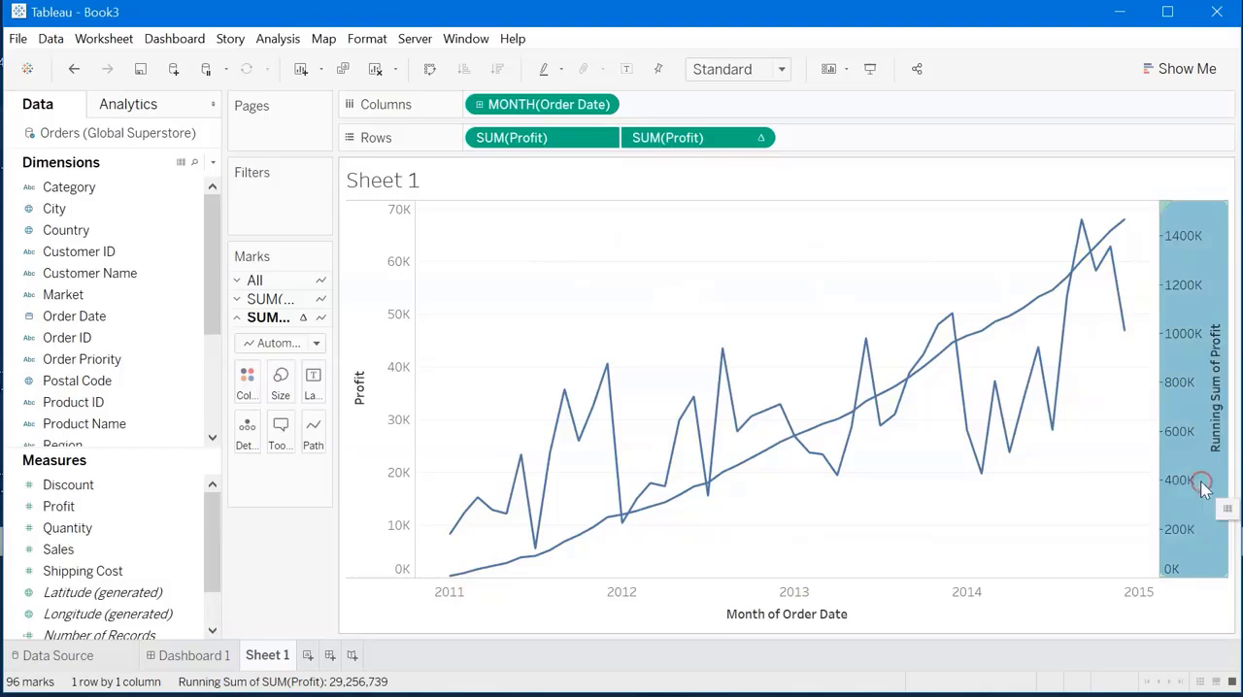
click(1170, 594)
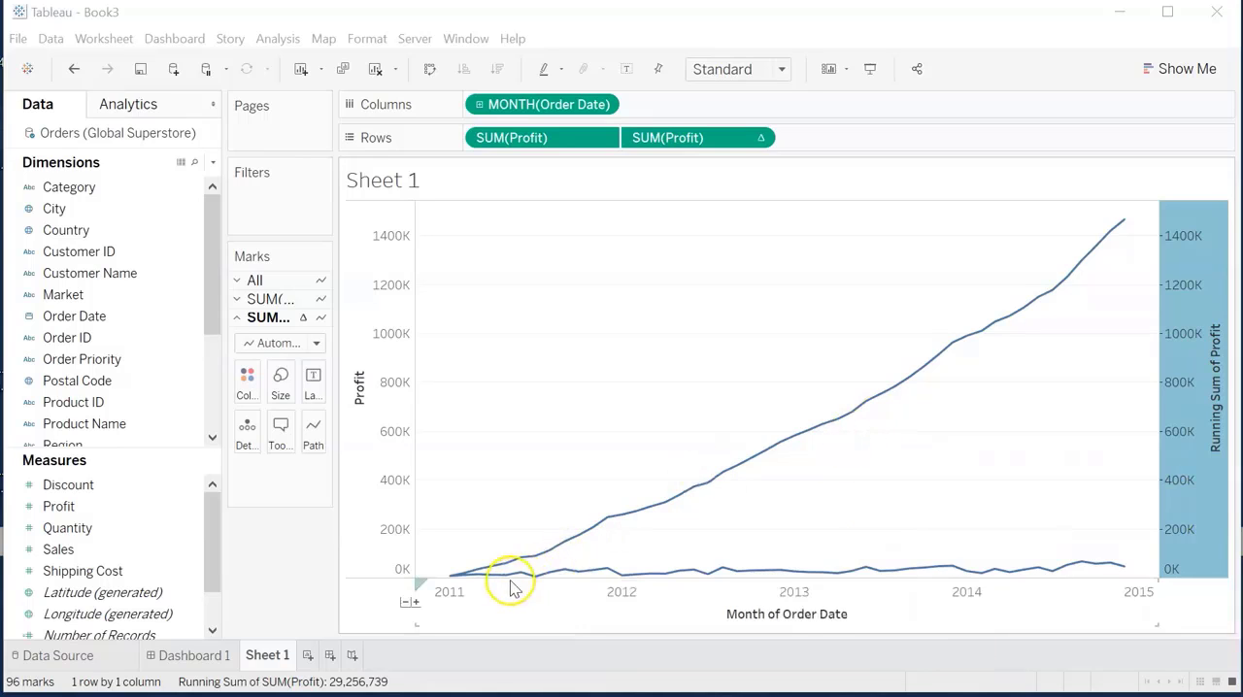
click(1204, 555)
right_click(1200, 561)
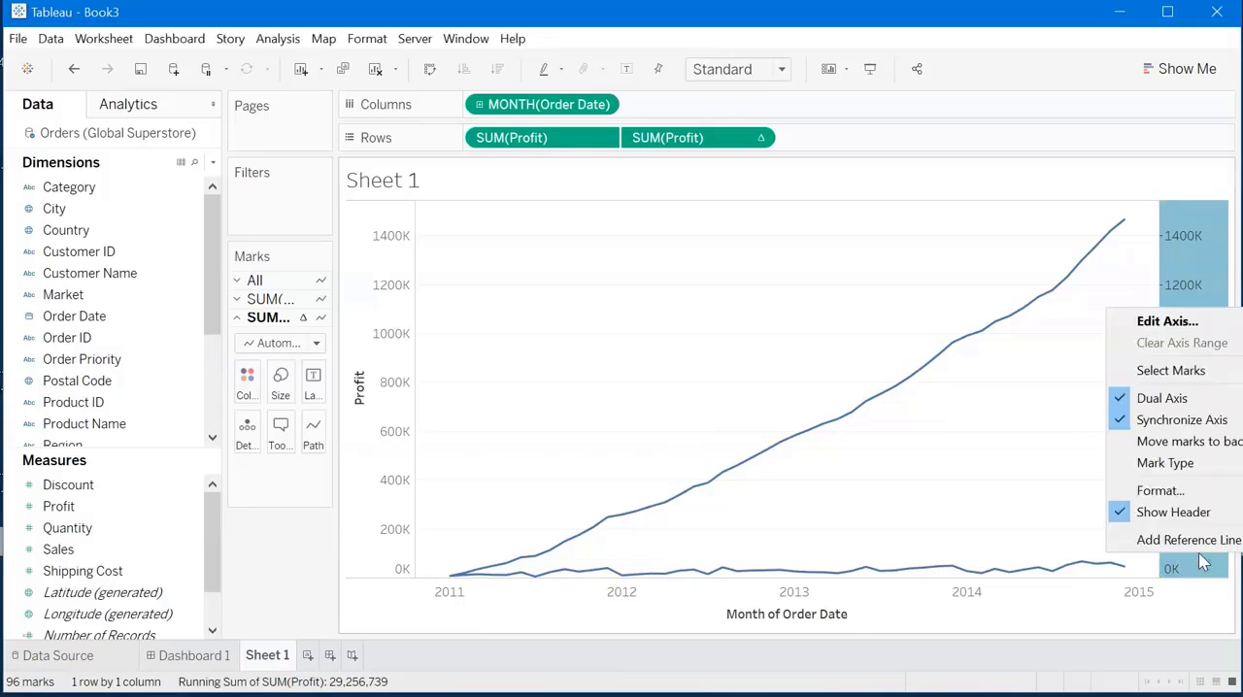
click(1117, 421)
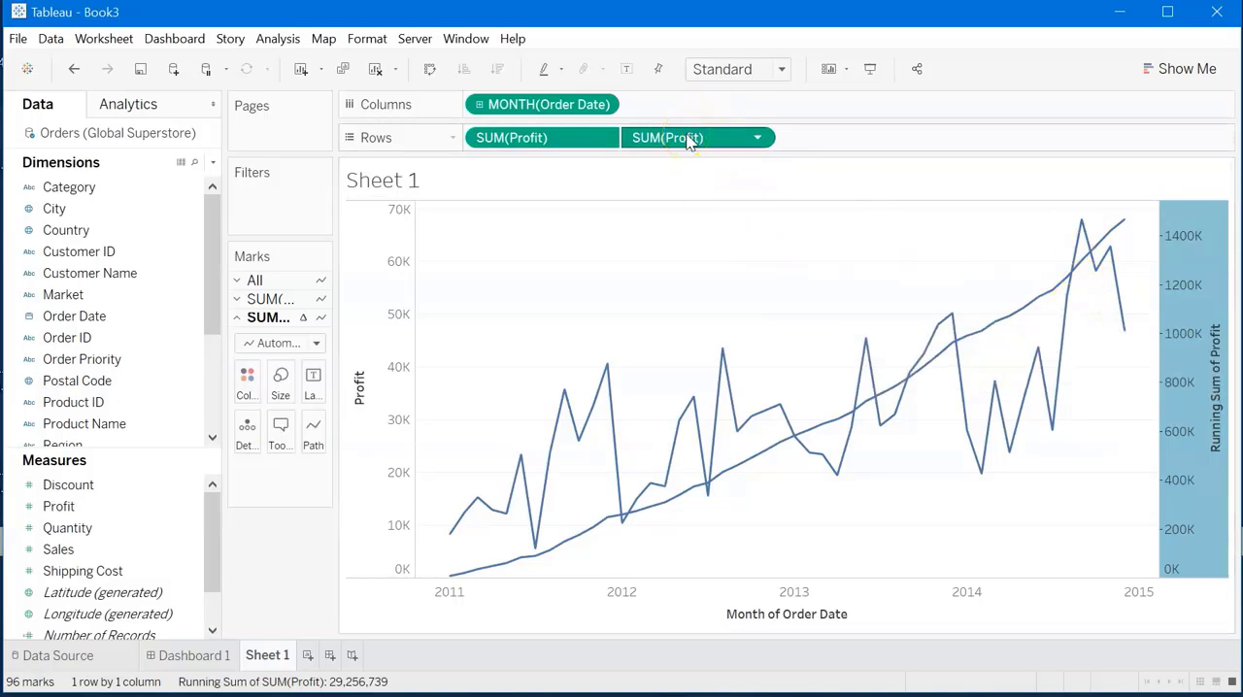
Remove the dual-axis Profit field and add Profit to Rows again as a separate second chart.
drag(686, 141, 10, 403)
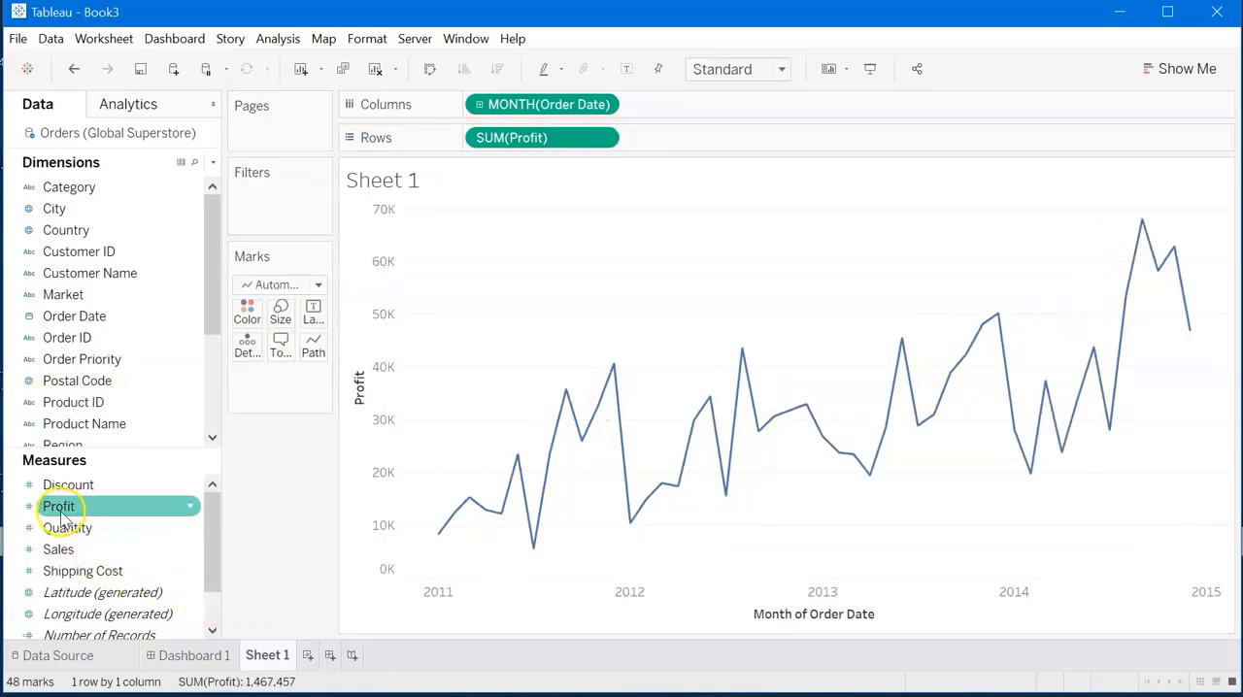
drag(64, 517, 697, 141)
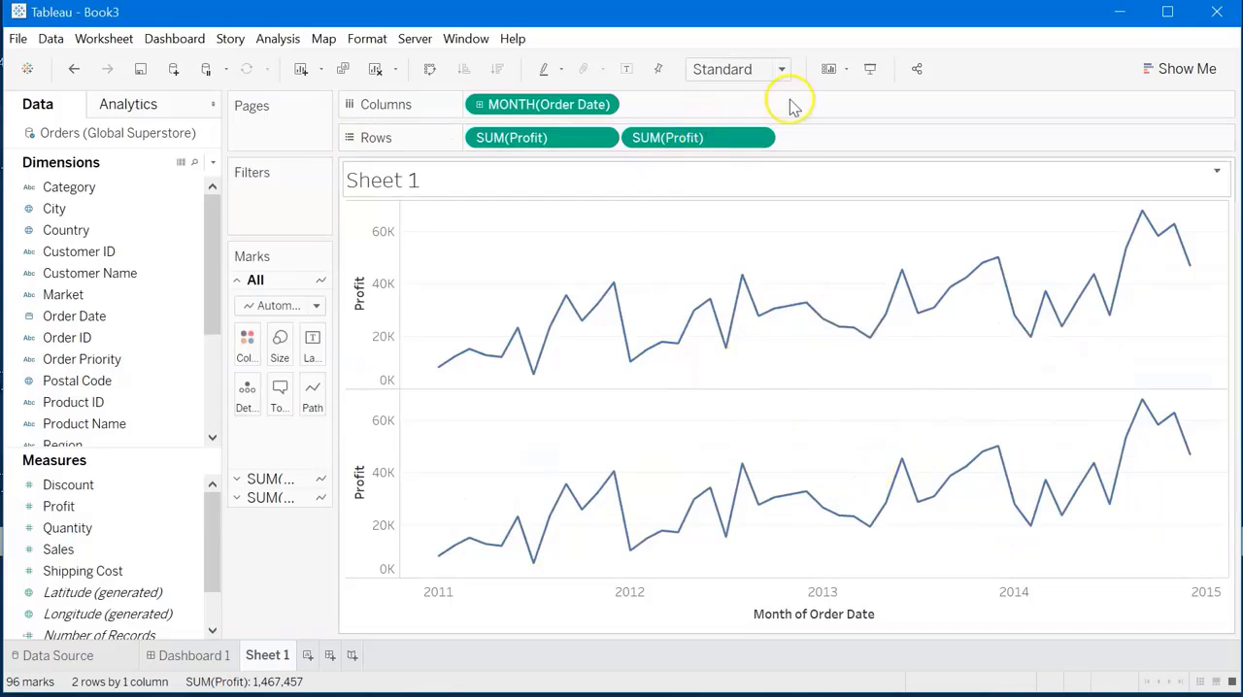
Apply a Running Total quick table calculation to the second Profit field in Rows.
click(759, 139)
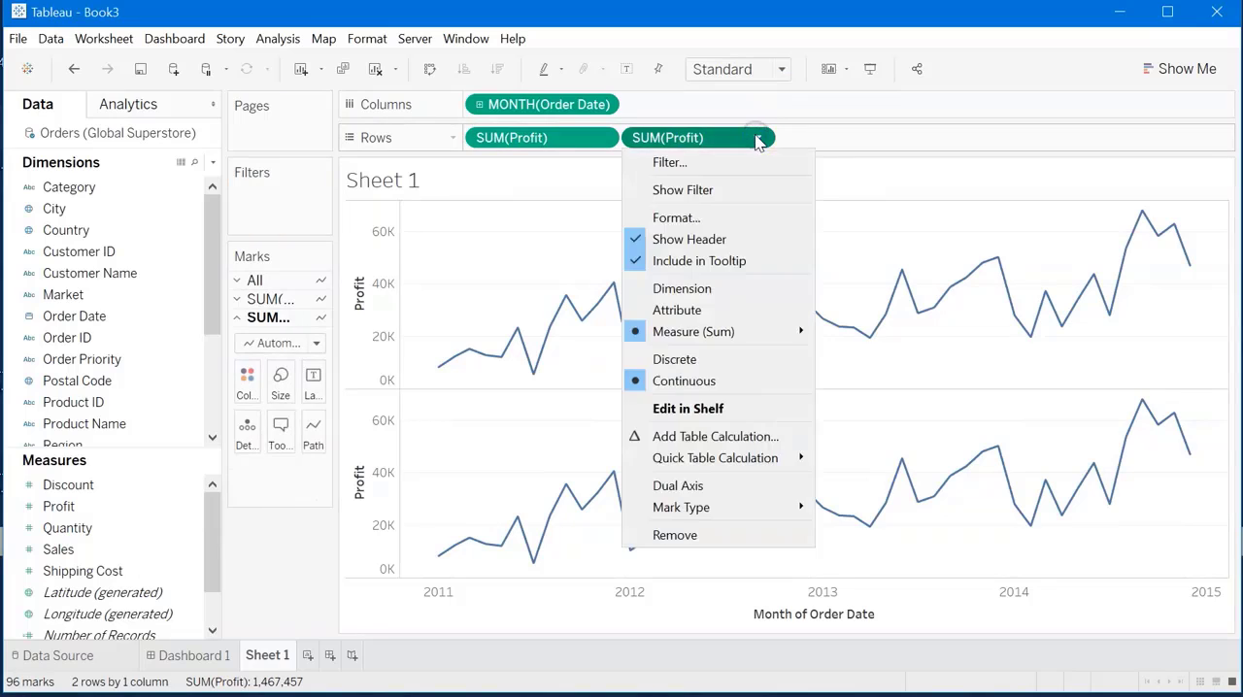
mouse_move(707, 464)
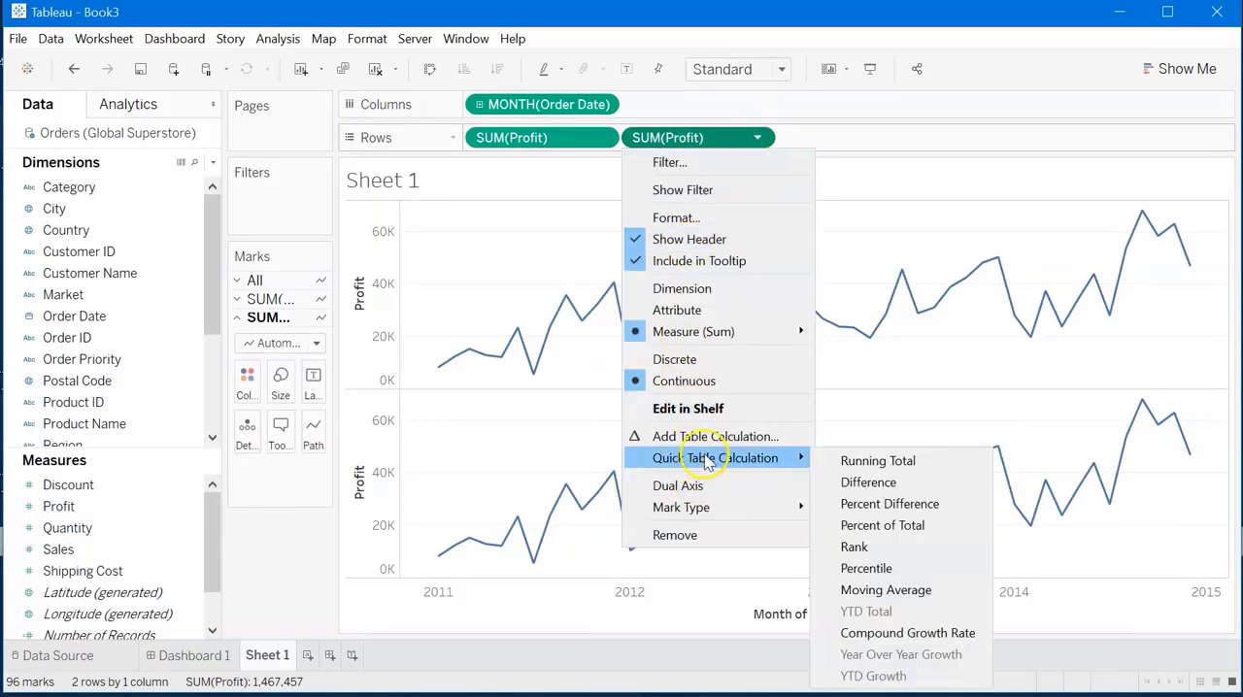
click(913, 471)
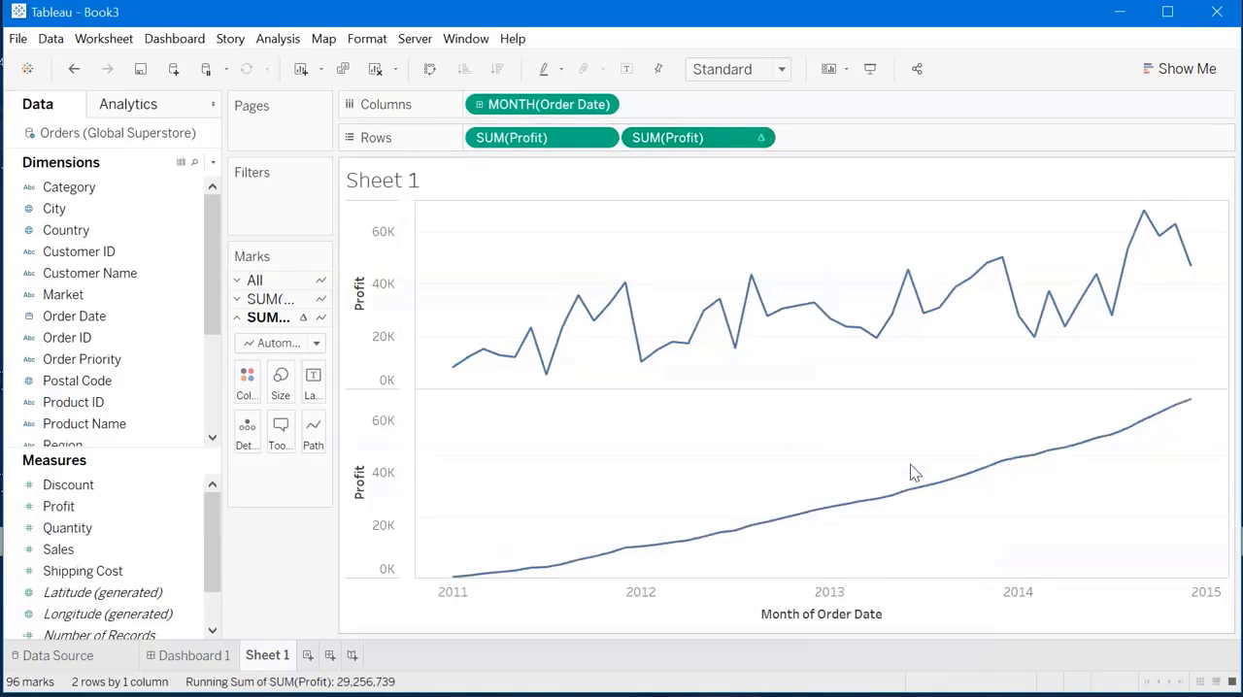
mouse_move(663, 325)
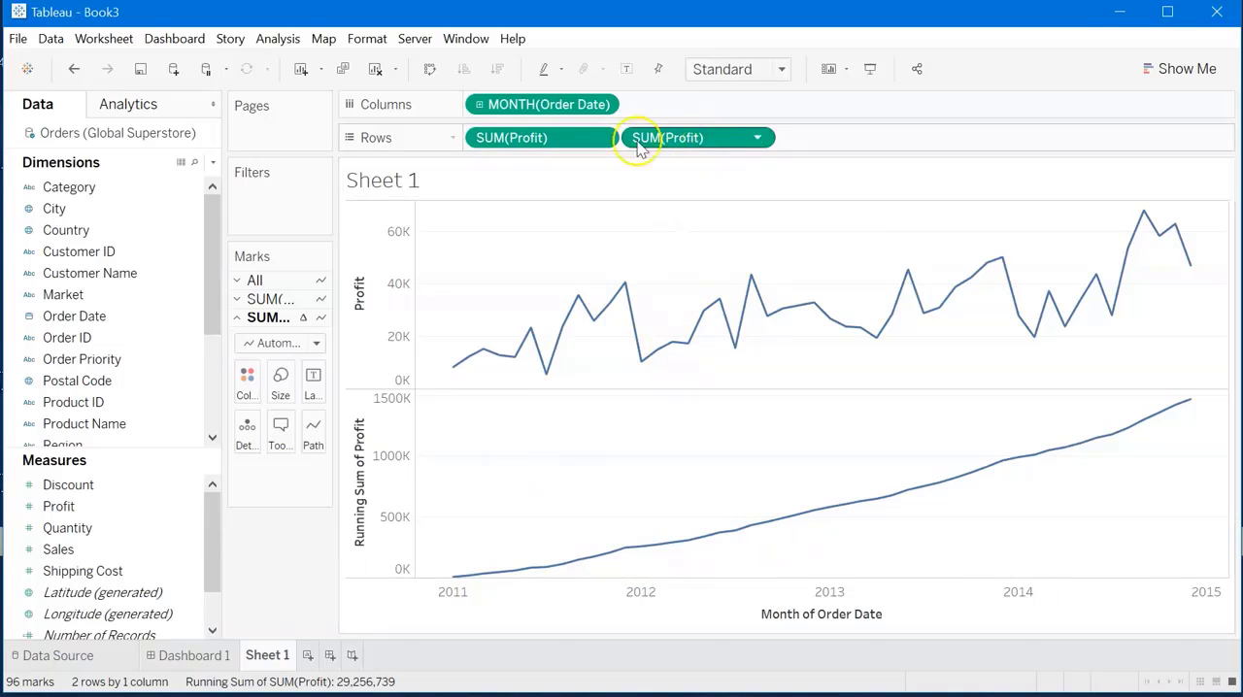
Set the second Profit field's quick table calculation to Percent Difference.
click(758, 138)
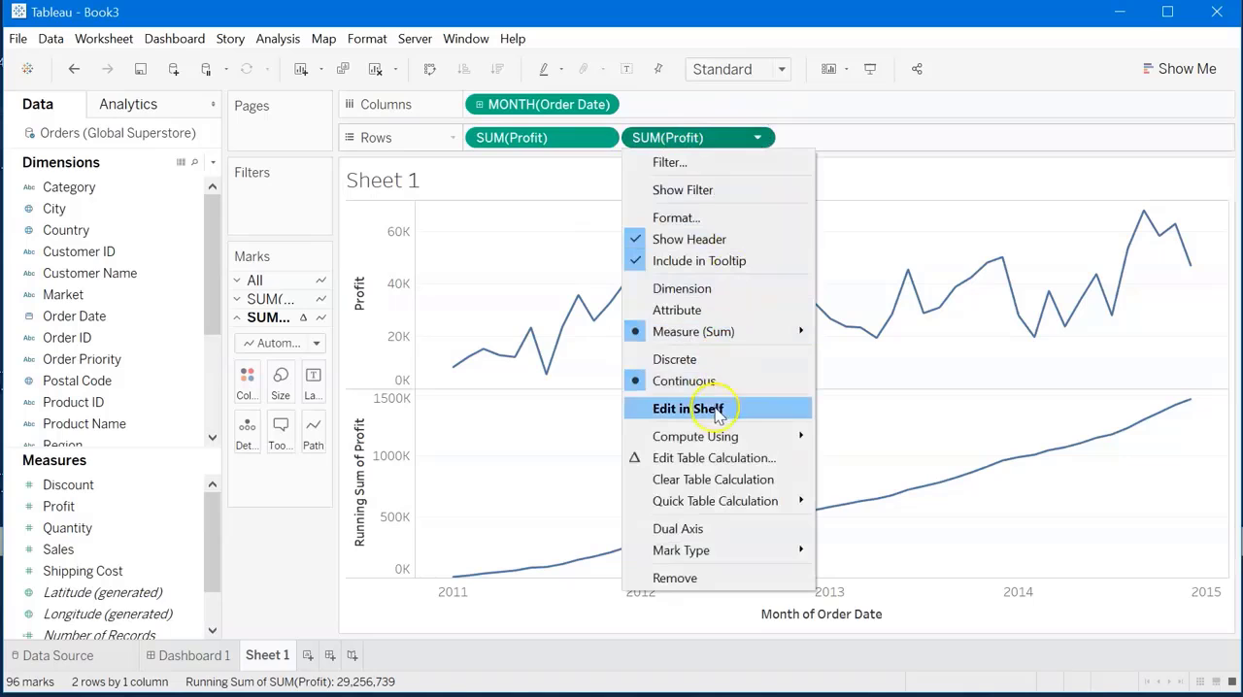
mouse_move(721, 507)
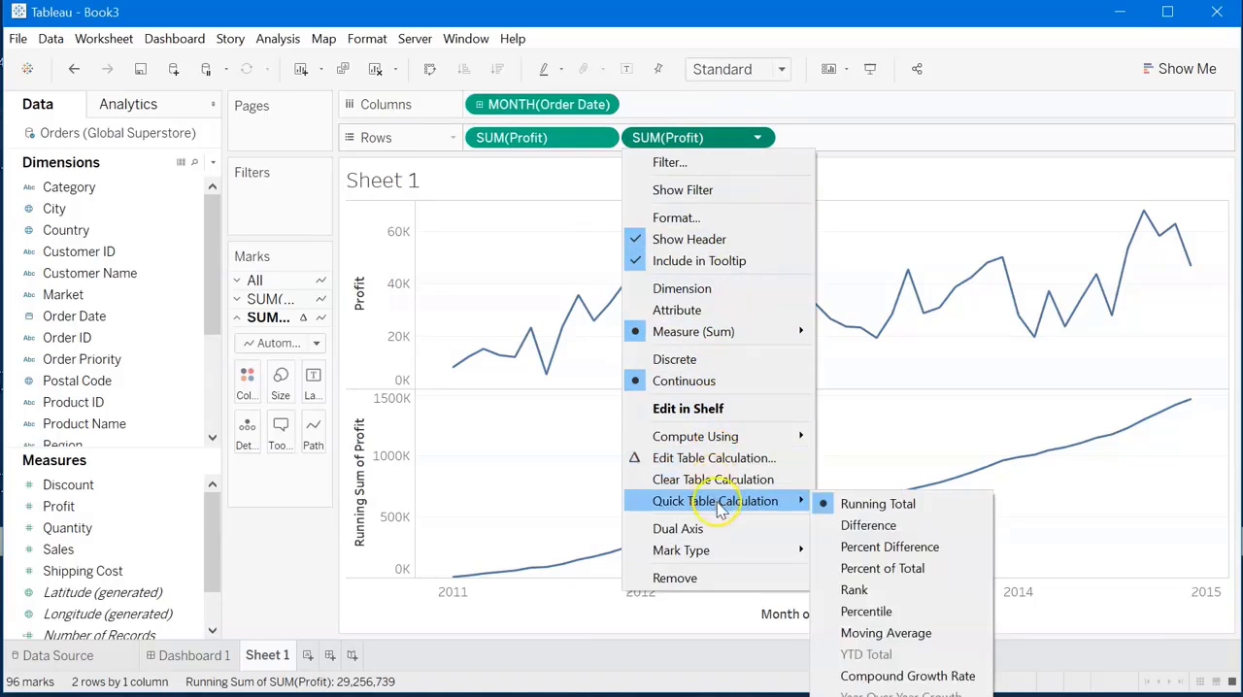
click(923, 549)
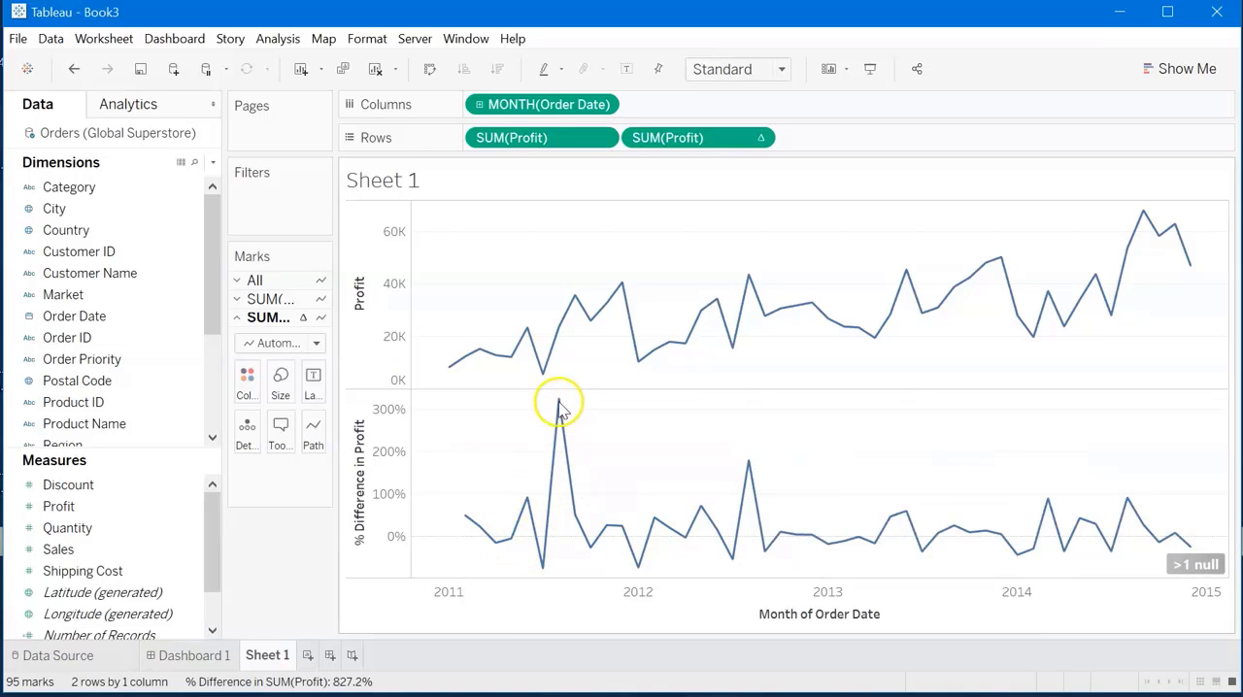
Examine the peaks of the % Difference in Profit line and the calculation description of the second Profit field in Rows.
mouse_move(556, 411)
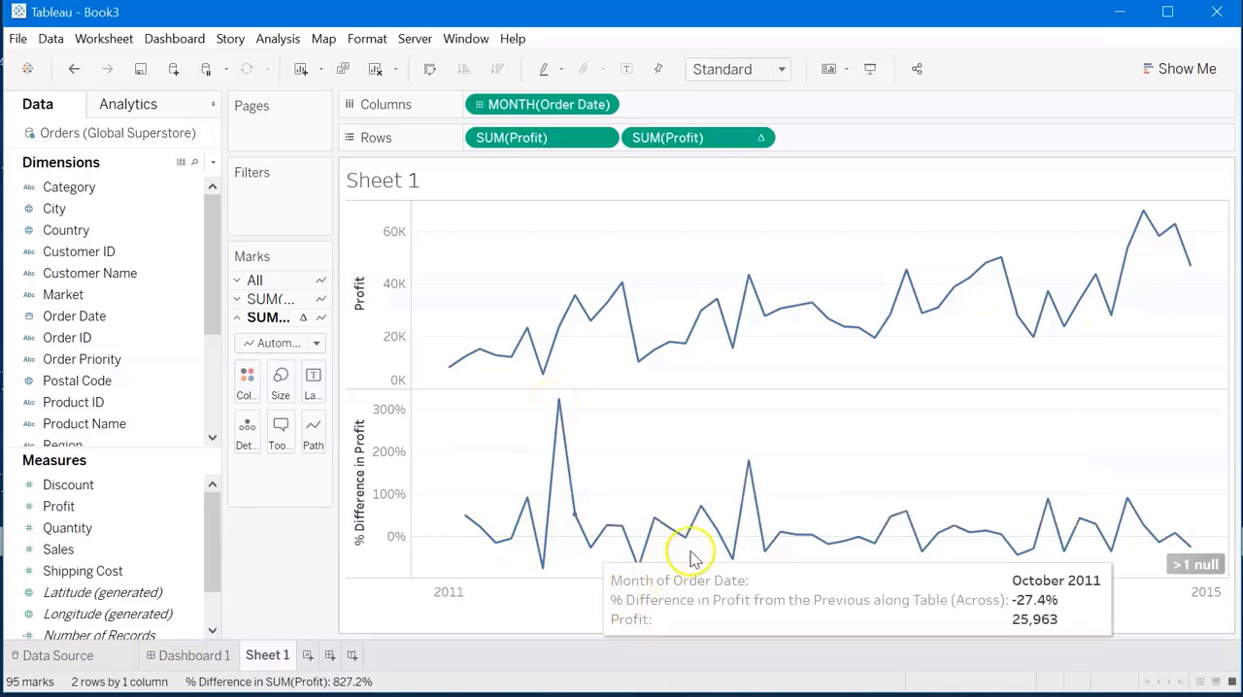
mouse_move(749, 471)
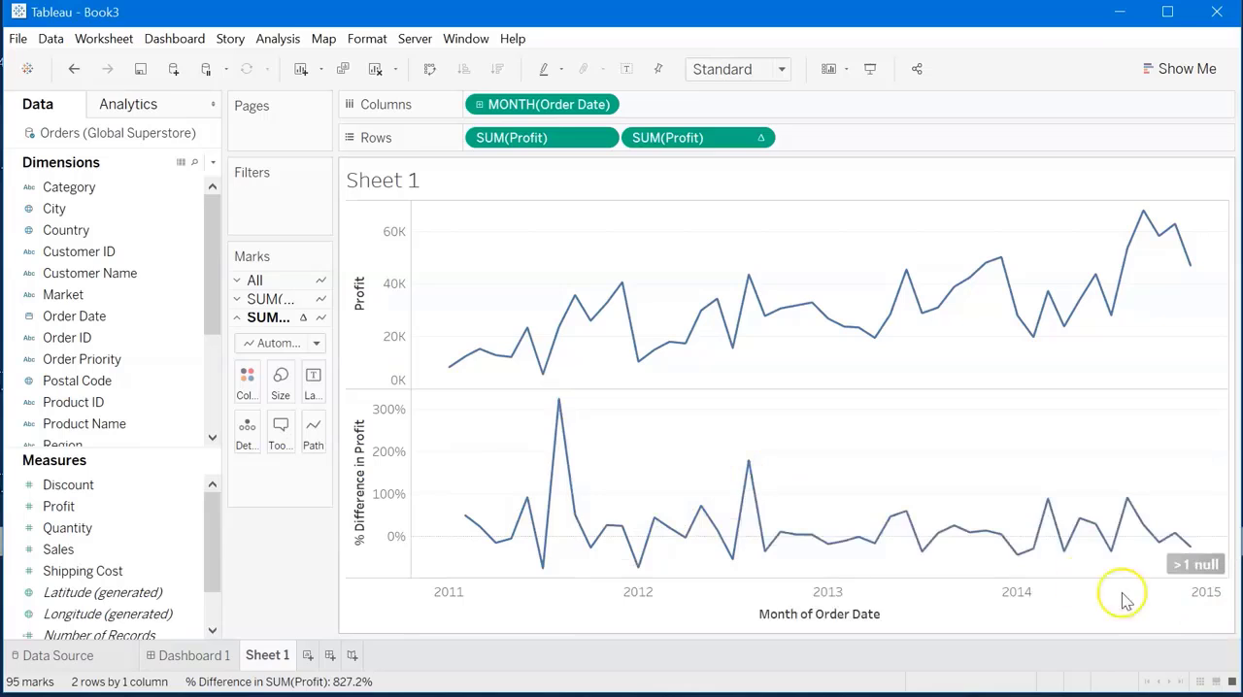
mouse_move(1052, 508)
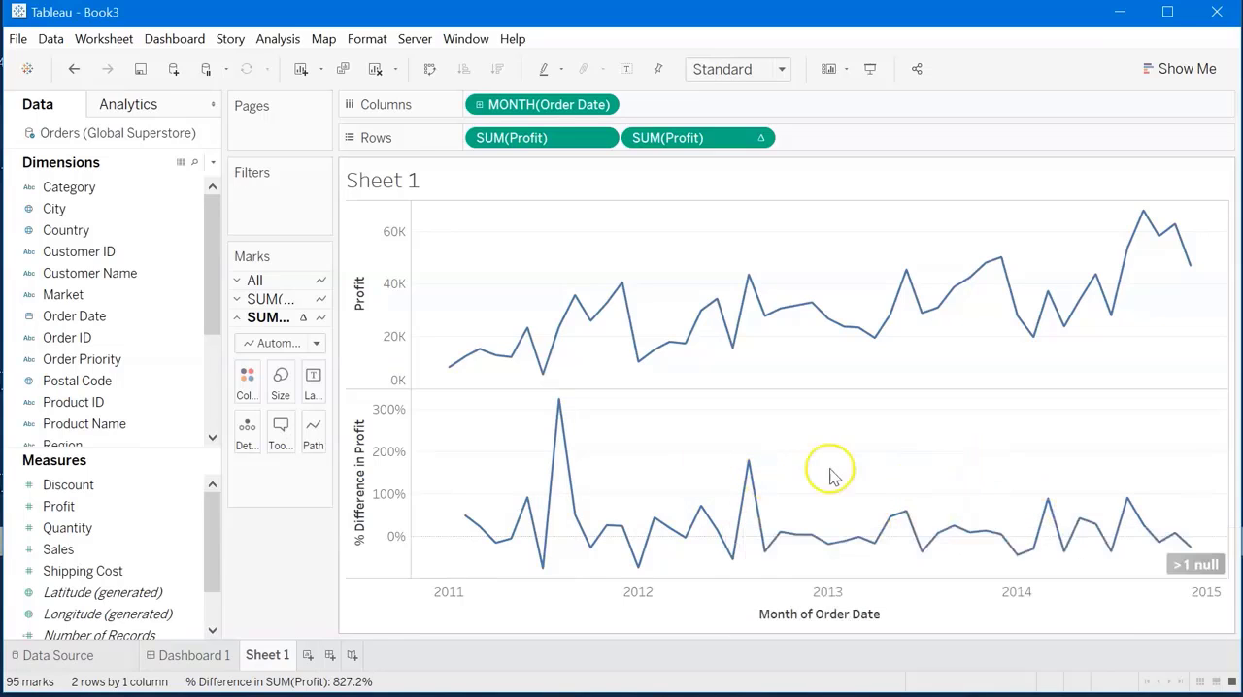
mouse_move(654, 479)
mouse_move(471, 358)
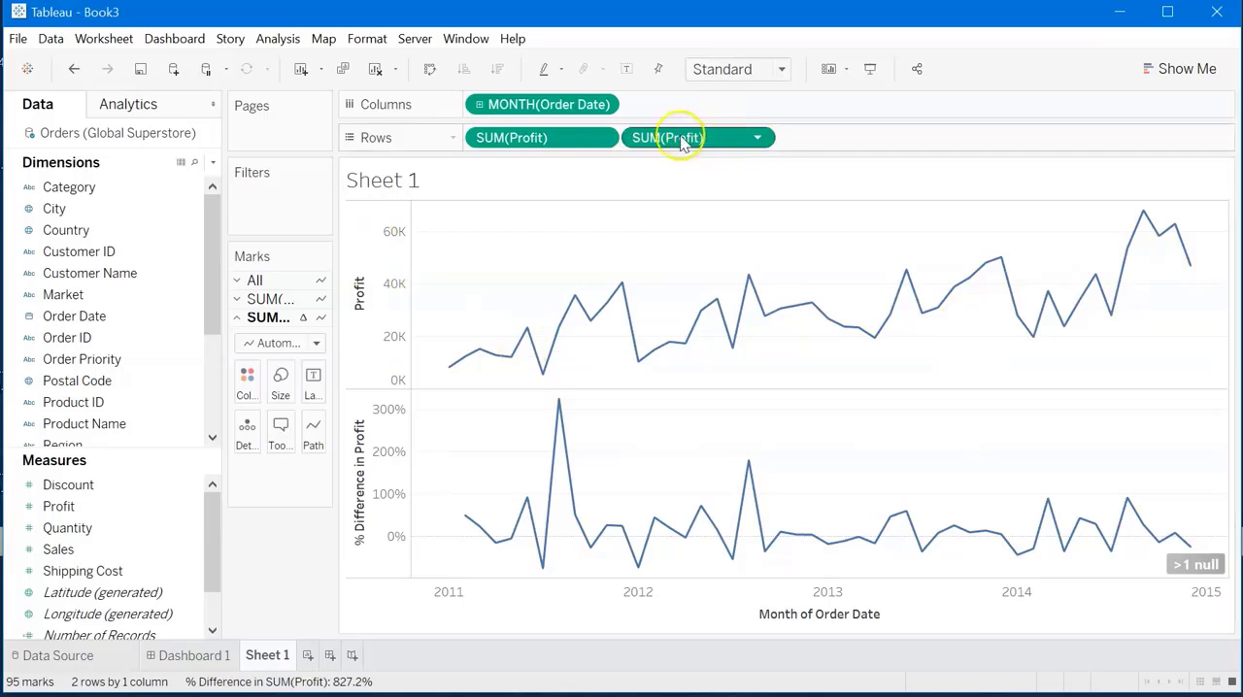
mouse_move(731, 143)
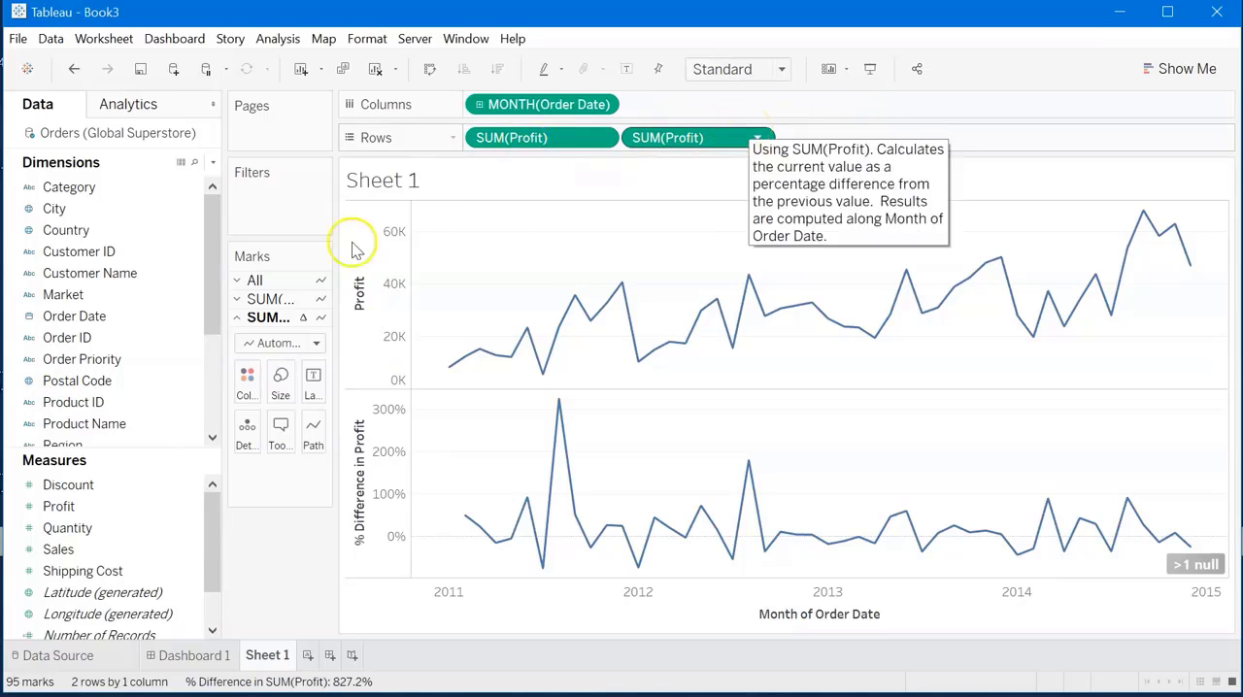
scroll(68, 513, down, 2)
scroll(116, 568, up, 2)
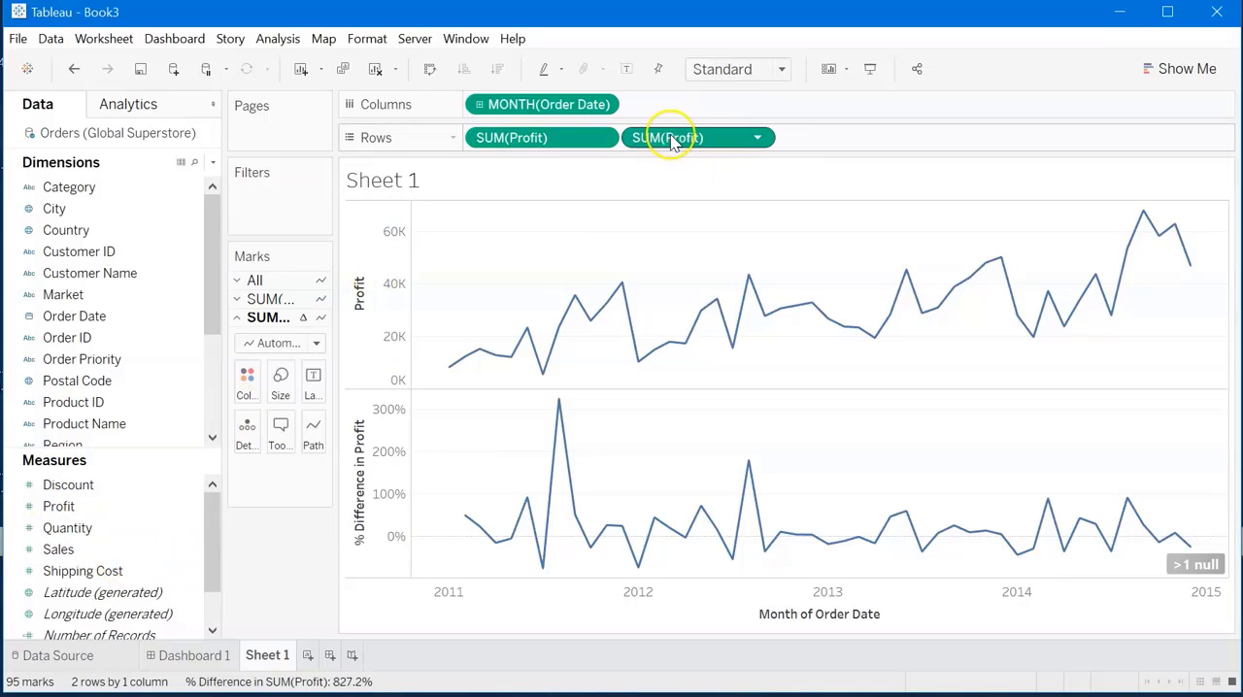
mouse_move(673, 140)
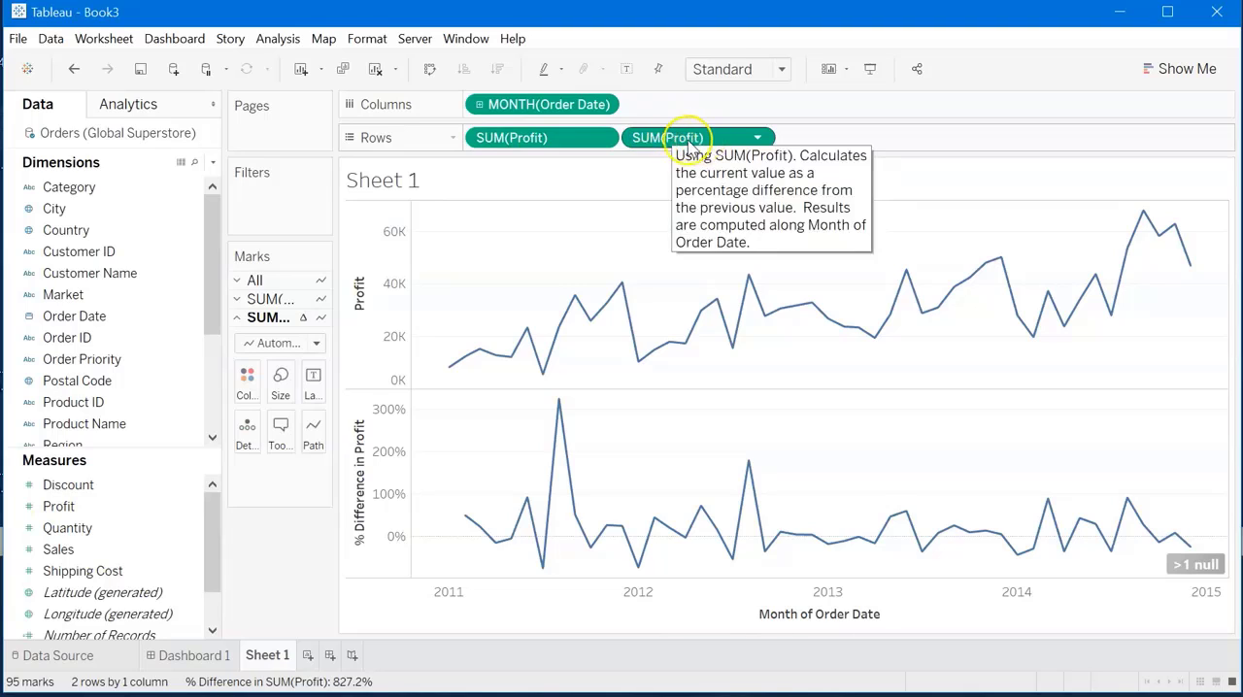
Save the second Profit field's table calculation as a measure named "Percent Difference of Profits" and add a new worksheet.
drag(689, 144, 88, 507)
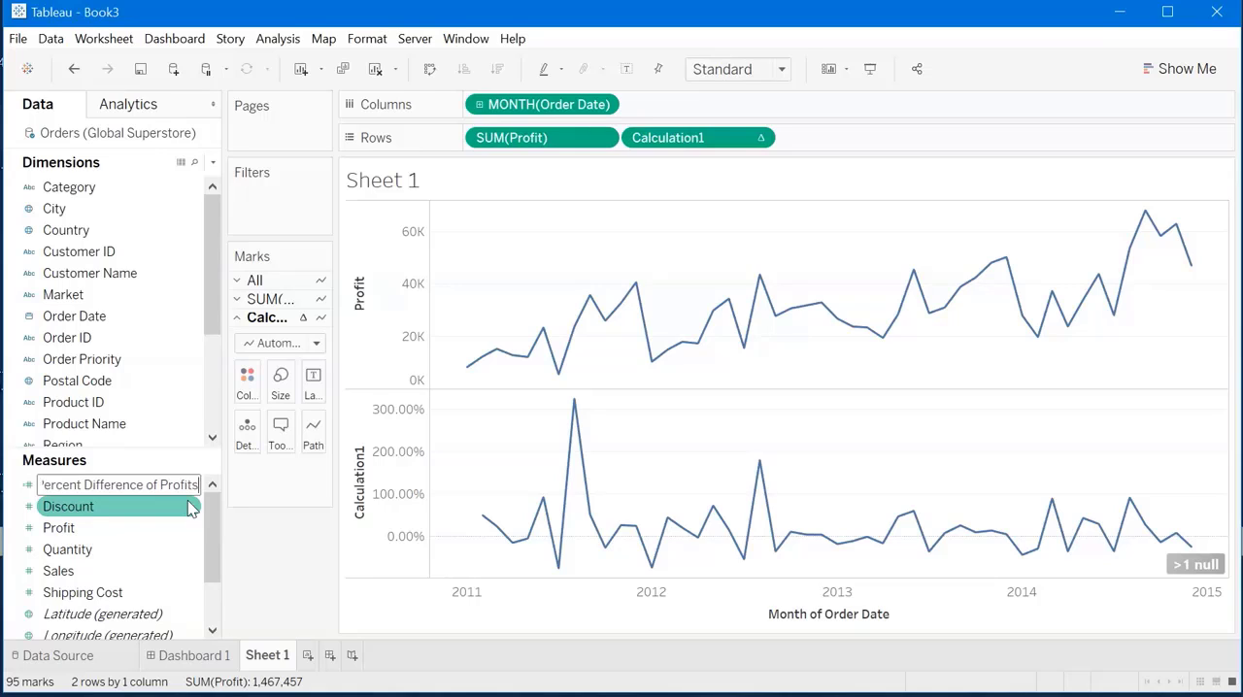
key(Return)
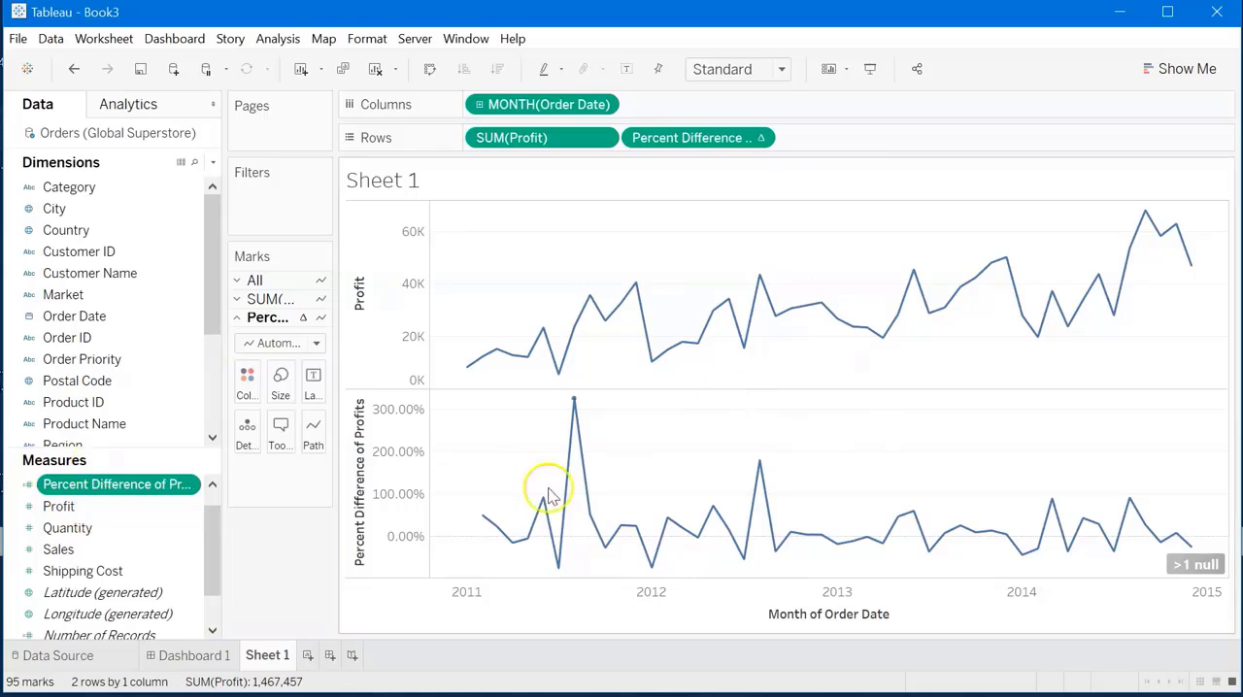
click(308, 657)
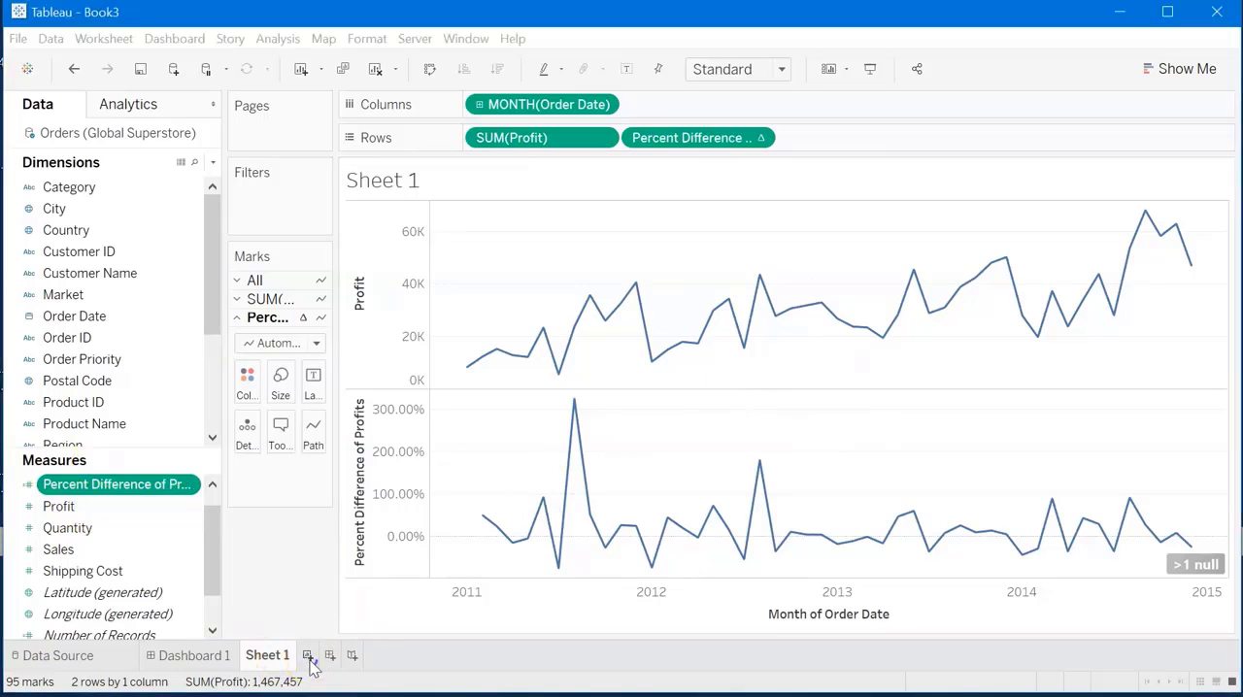